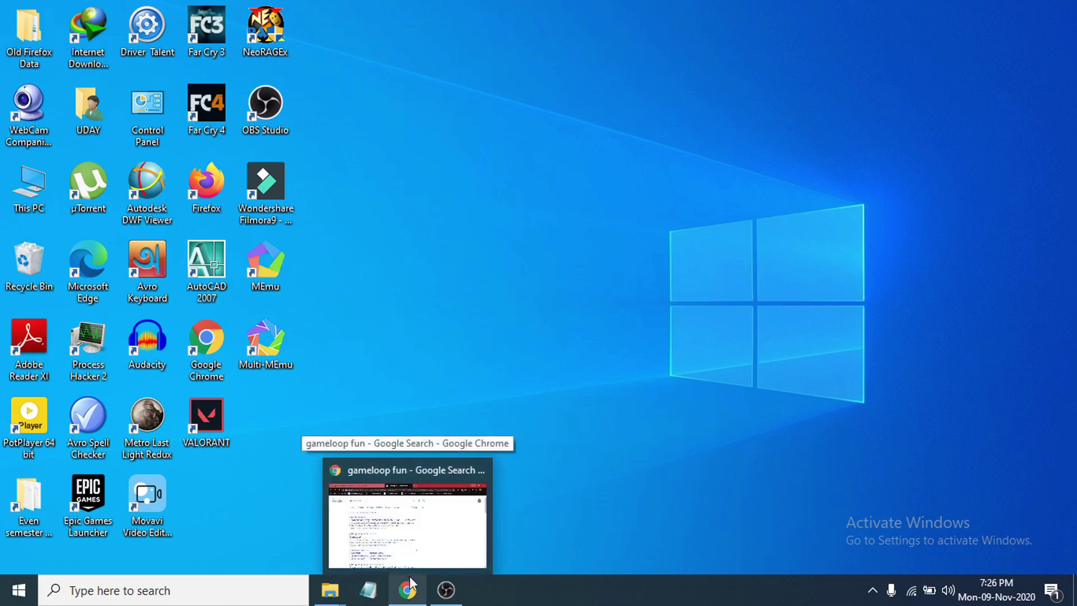
Step: Restore the Chrome window showing the 'gameloop fun - Google Search' results
left_click(409, 598)
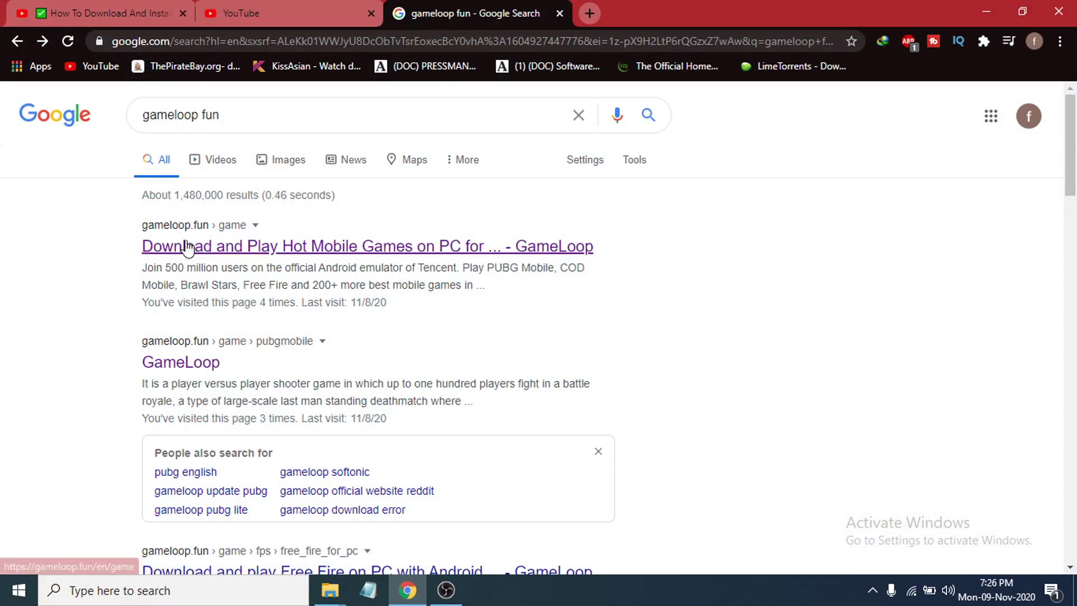
Step: Download GLP_Installer_900207212_market.exe from the GameLoop home page, confirming the repeat download
left_click(208, 251)
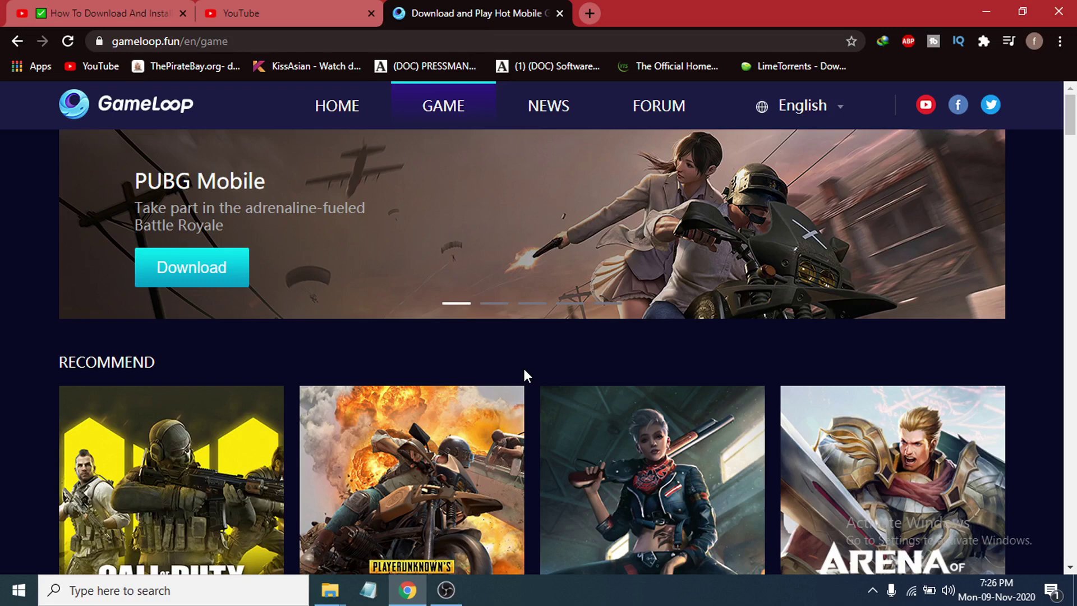
scroll(524, 372, "down", 3)
scroll(524, 373, "up", 3)
left_click(343, 119)
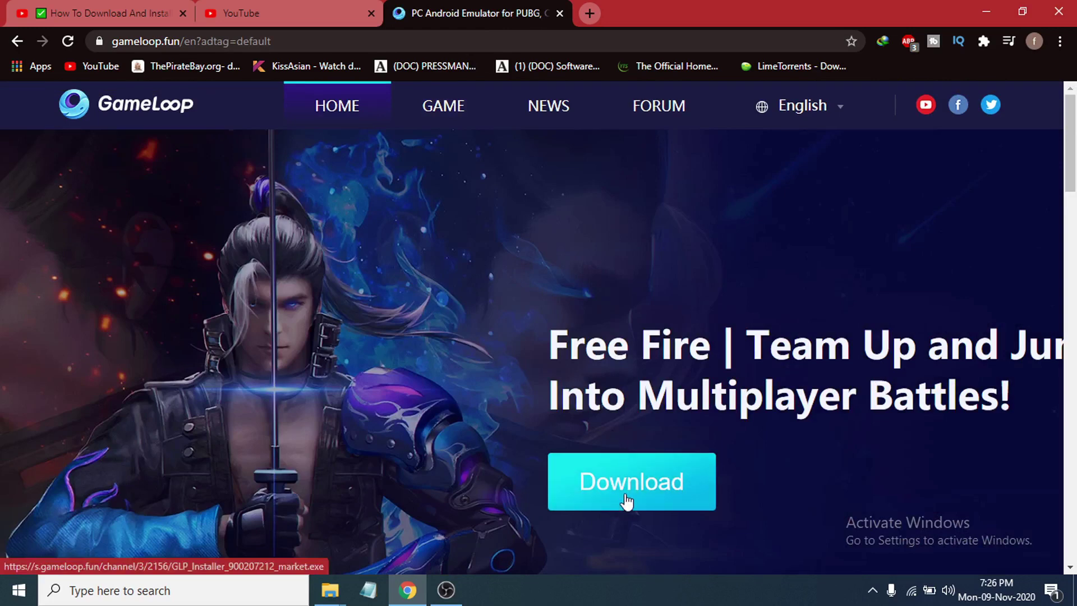
left_click(627, 501)
left_click(489, 348)
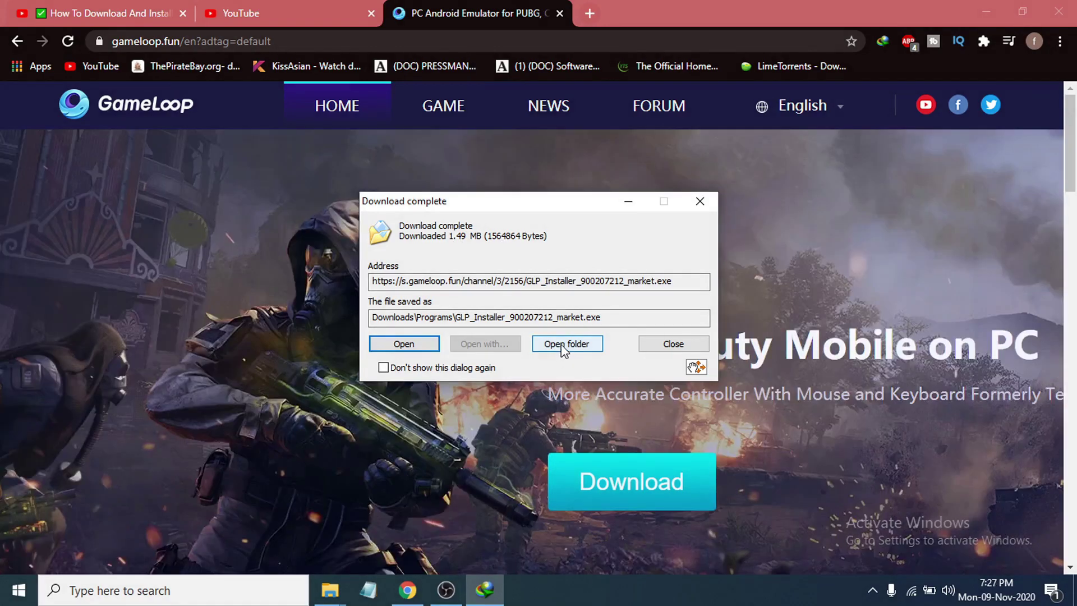
Step: Open the Downloads\Programs folder holding the GameLoop installer from the download dialog
left_click(564, 349)
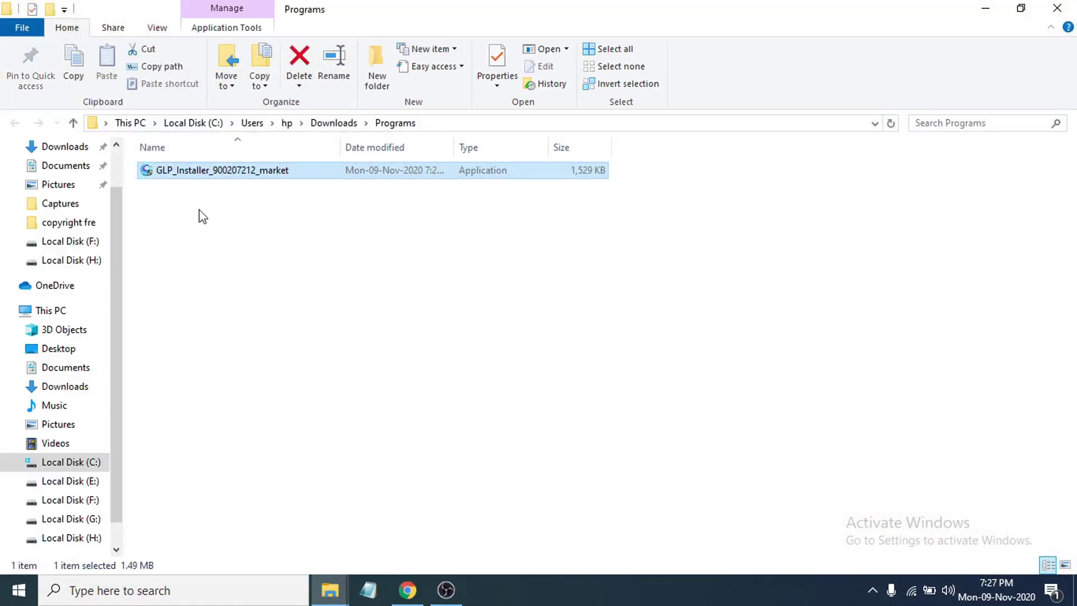
Step: Run and approve the installer, clear the desktop, and show the H:\Program Files\TxGameAssistant\ install location
double_click(200, 170)
left_click(515, 377)
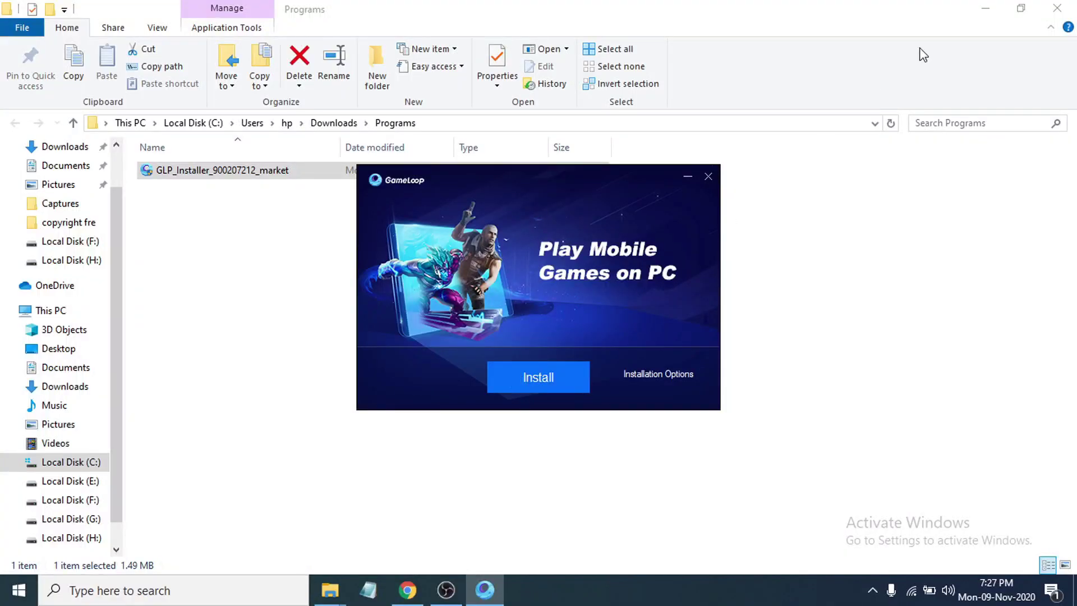
left_click(987, 8)
left_click(982, 13)
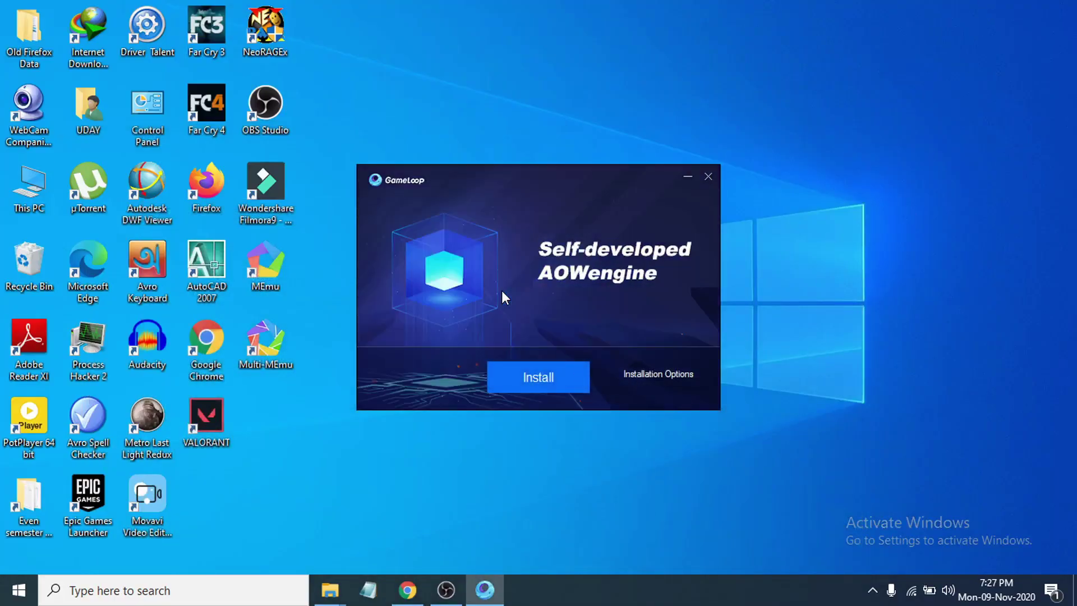
left_click(655, 383)
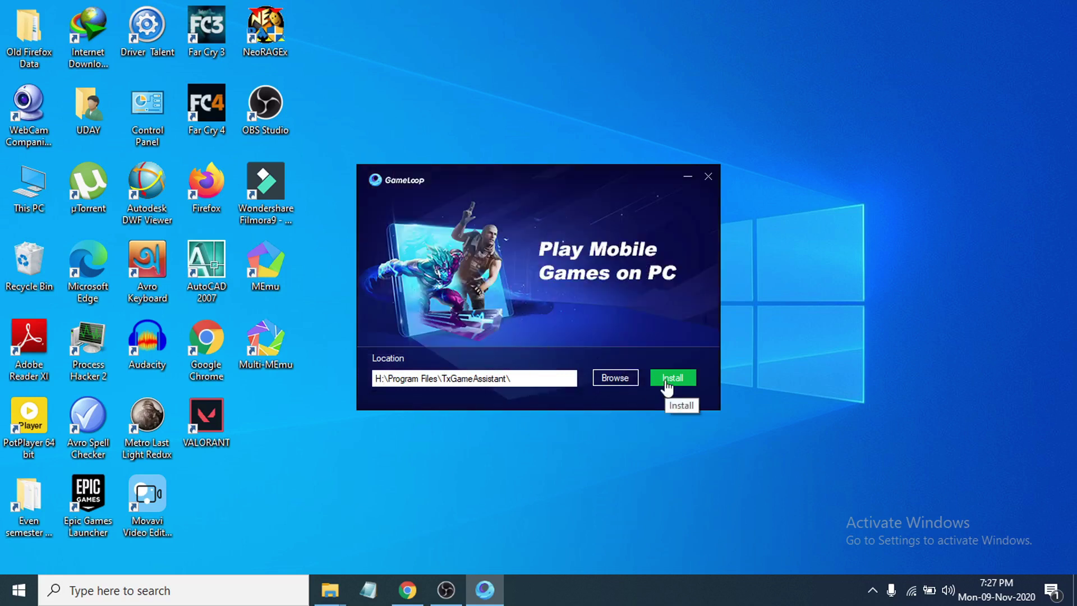
Step: Install GameLoop to H:\Program Files\TxGameAssistant\ with shortcuts enabled
left_click(665, 385)
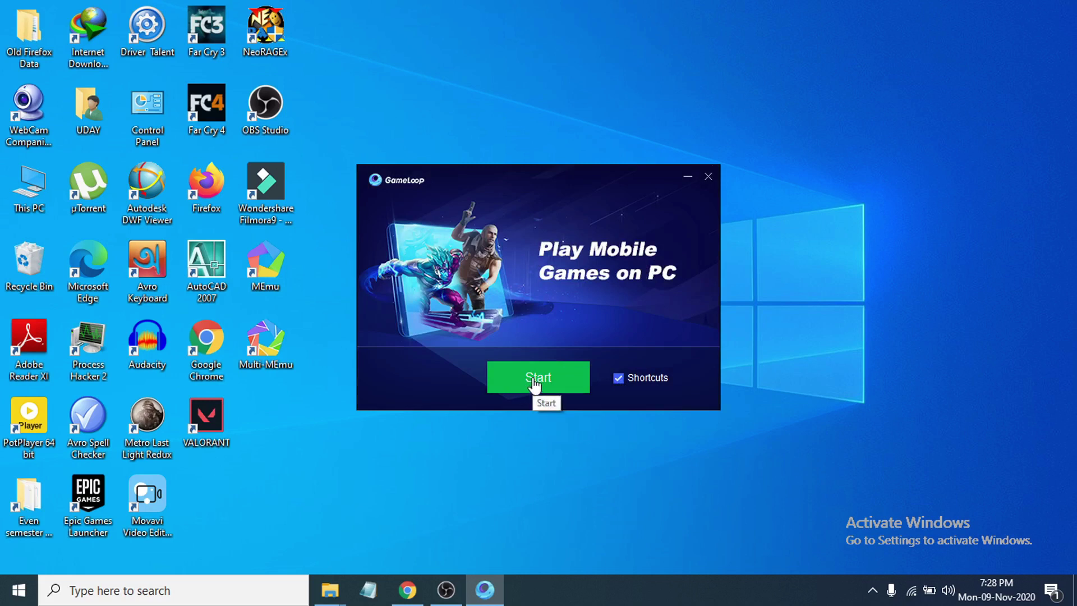
Step: Start GameLoop from the installer and reposition its window while Game Center loads
left_click(534, 384)
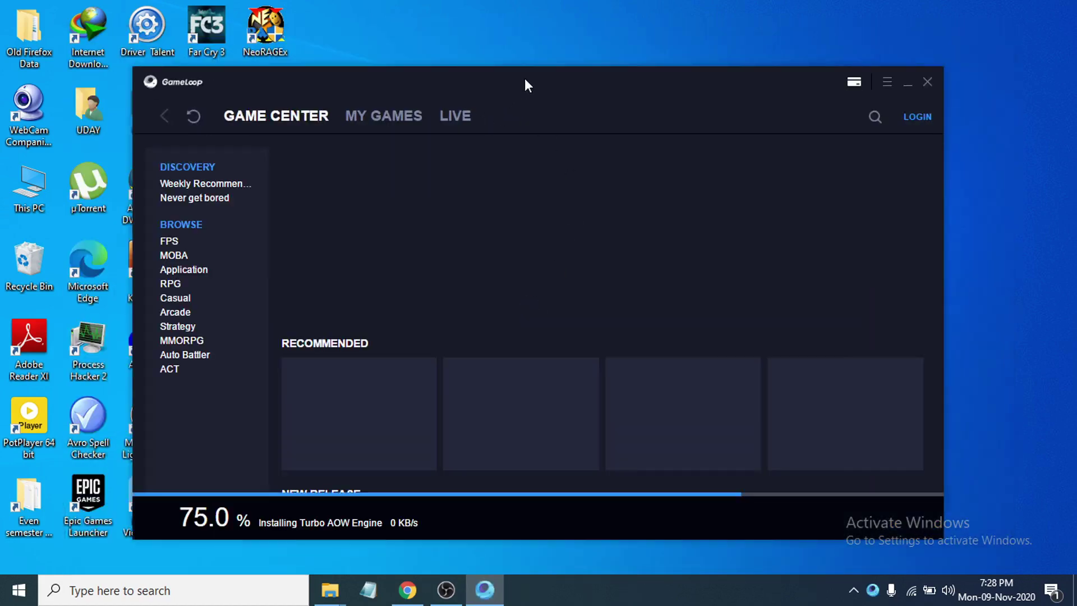
left_click_drag(524, 79, 576, 29)
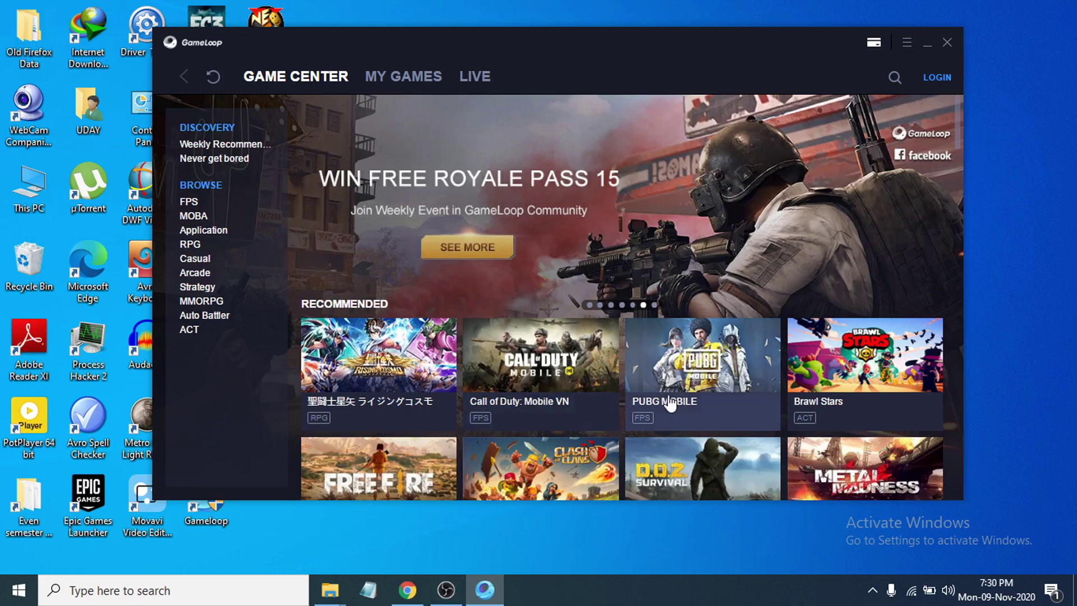
Step: Open the PUBG MOBILE tile from Game Center's Recommended row
scroll(671, 403, "down", 2)
scroll(669, 401, "down", 5)
scroll(654, 385, "up", 5)
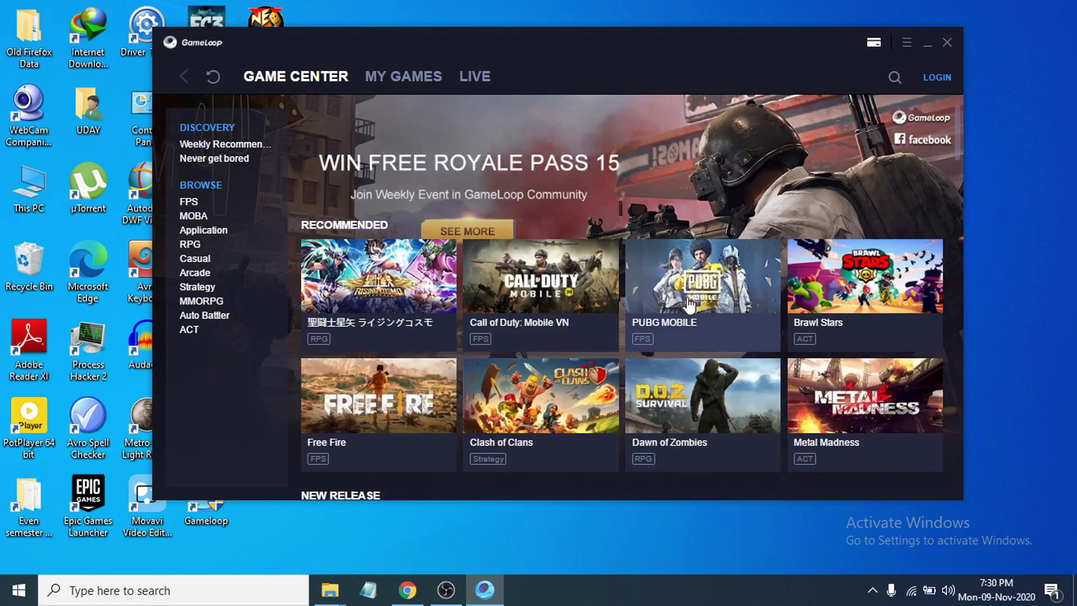
left_click(688, 306)
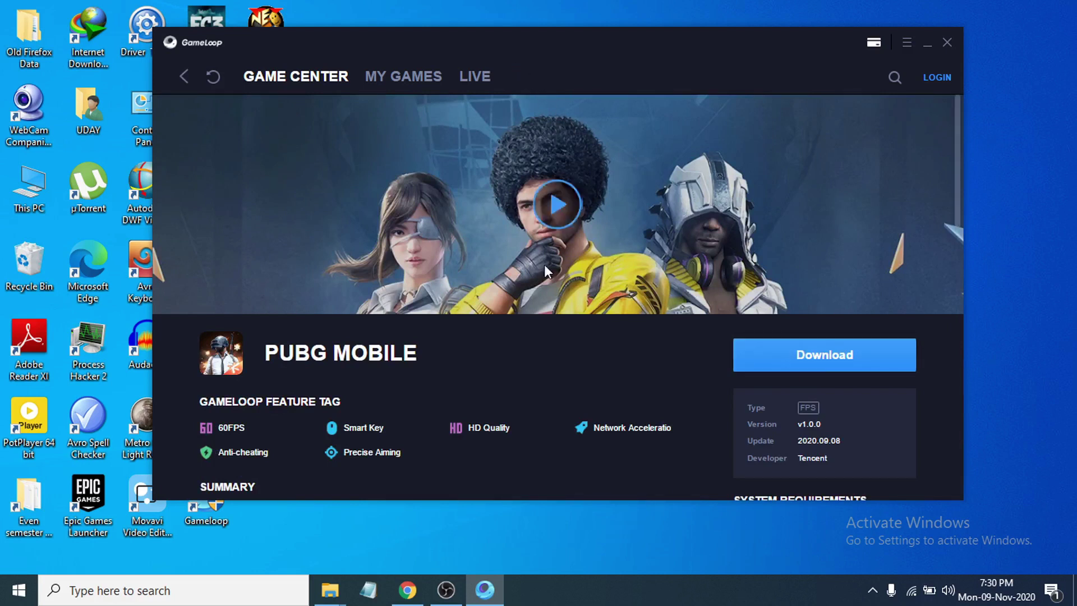
Step: View the Diagnosis report (Windows 10 64 Bit, 8.00 GB memory), close it, and reopen the menu
left_click(909, 45)
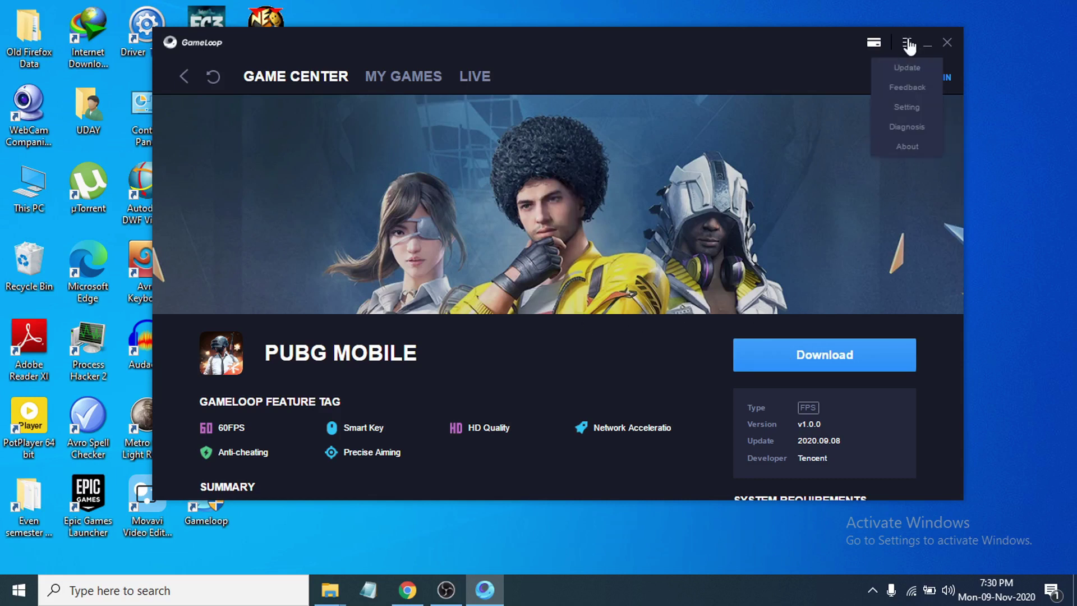
left_click(898, 128)
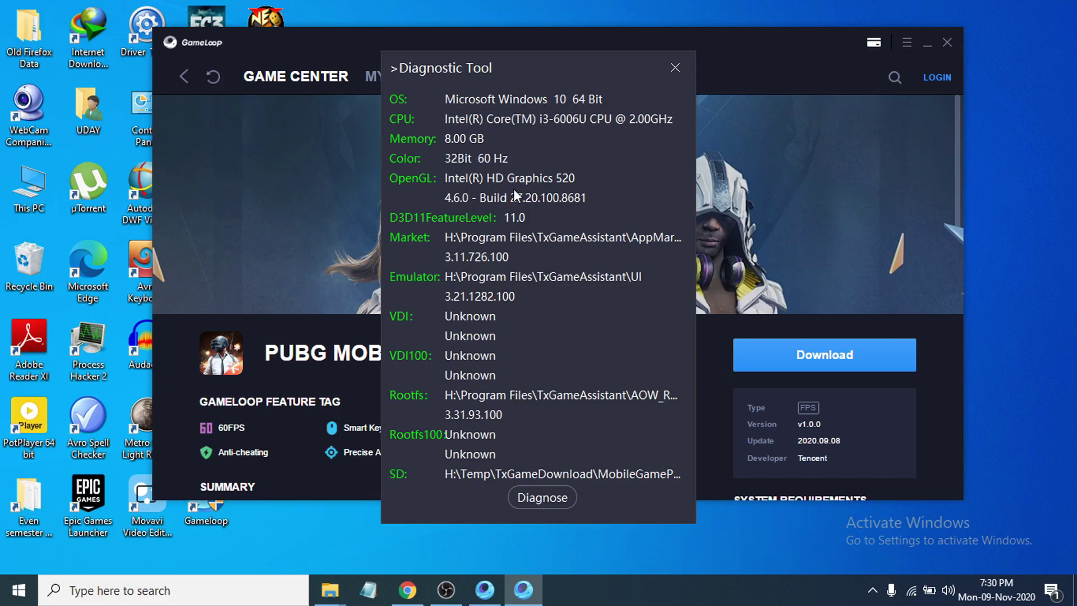
left_click(674, 66)
left_click(907, 43)
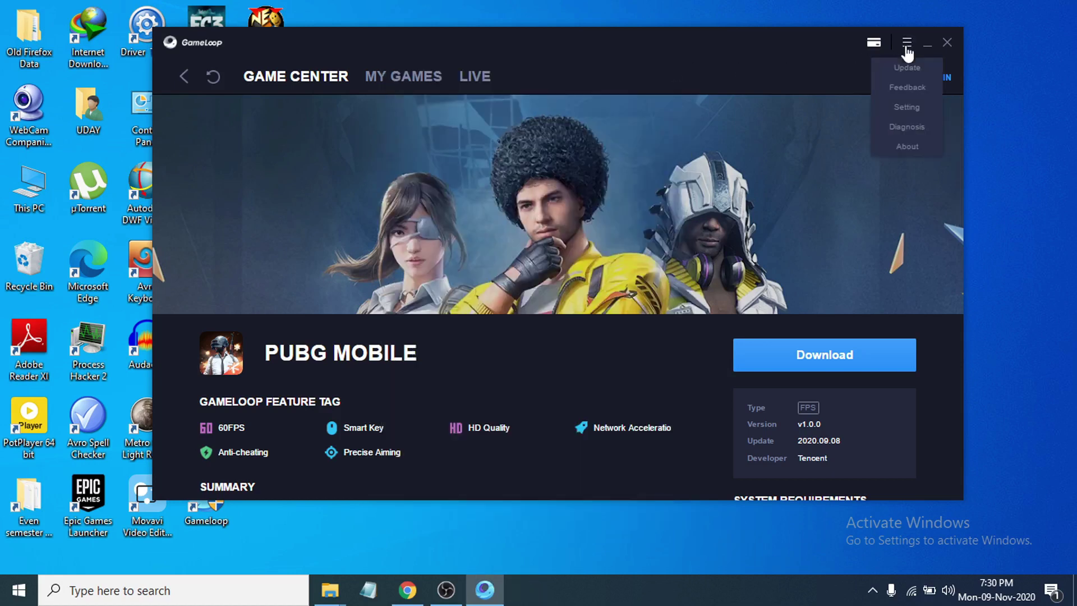
Step: Open Settings and switch the Setting Center to its Engine section
left_click(909, 107)
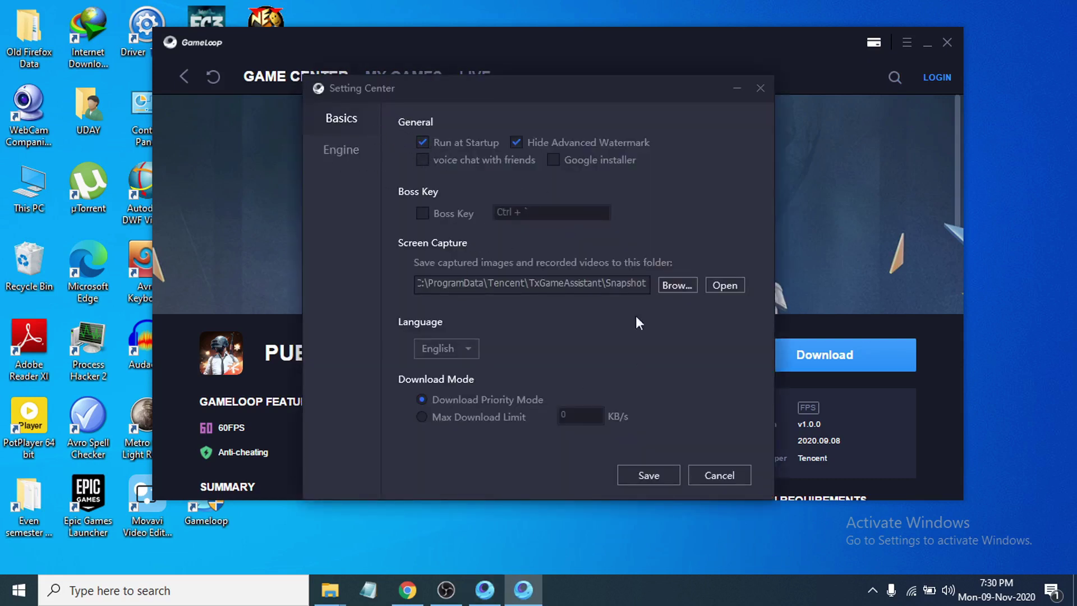
left_click(327, 152)
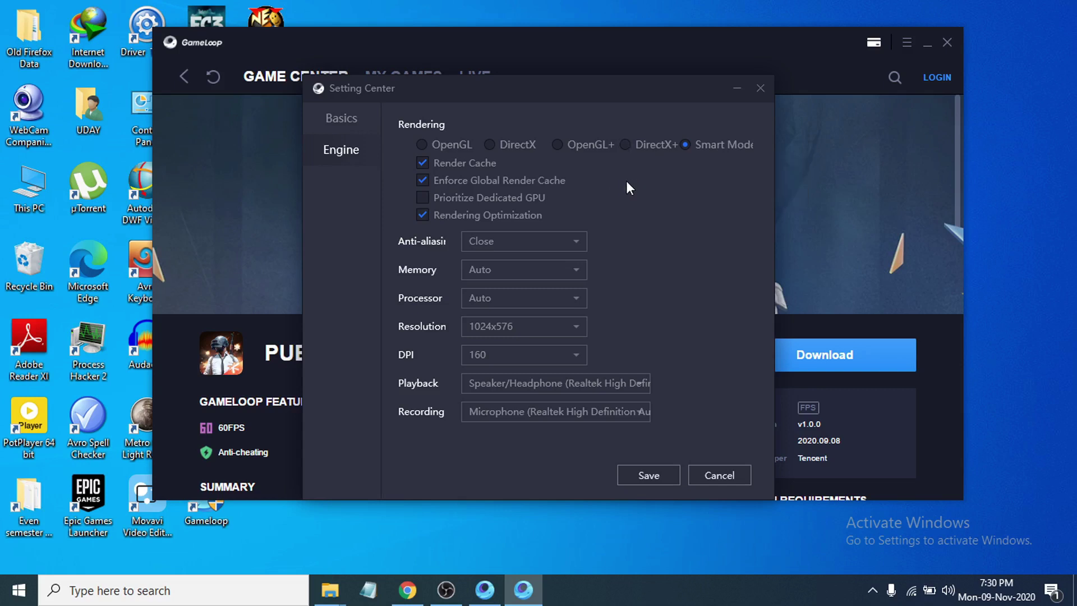
Step: Set rendering to DirectX+, memory to 4096MB and processors to 2
left_click(625, 146)
left_click(530, 275)
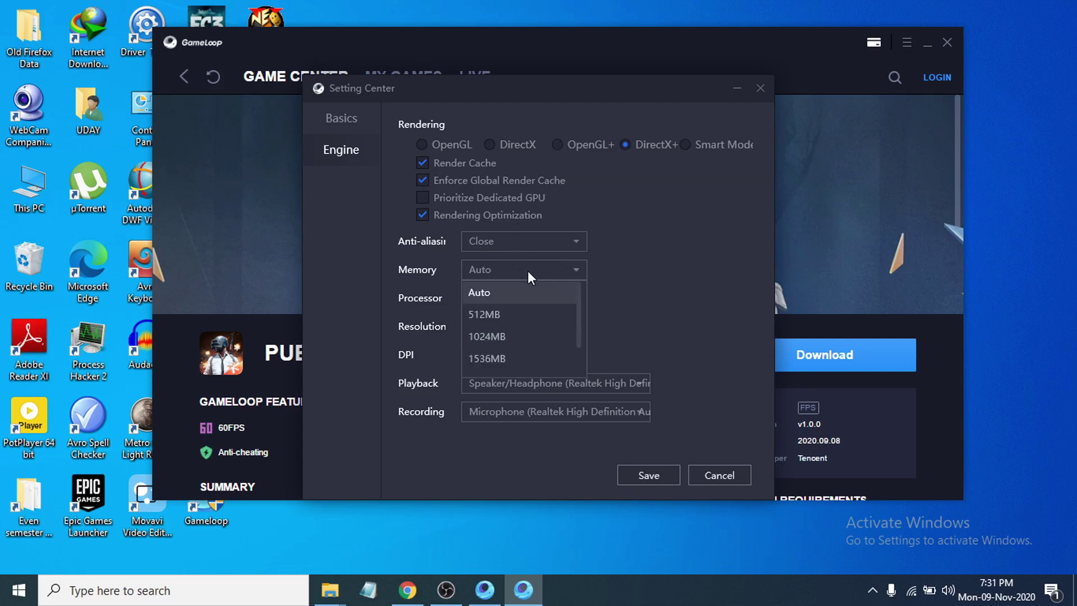
scroll(504, 345, "down", 2)
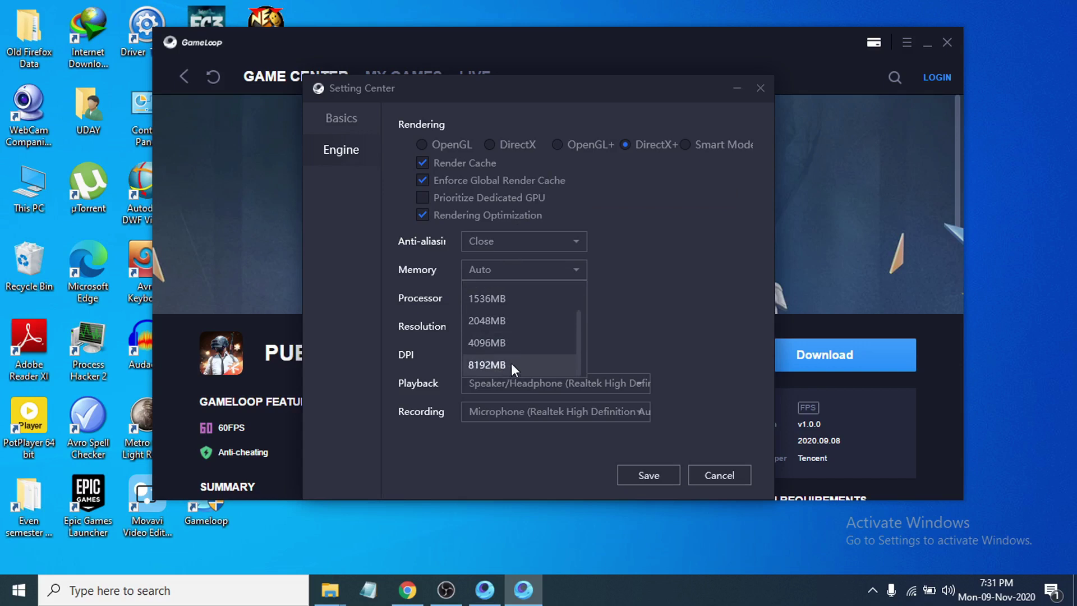
left_click(516, 342)
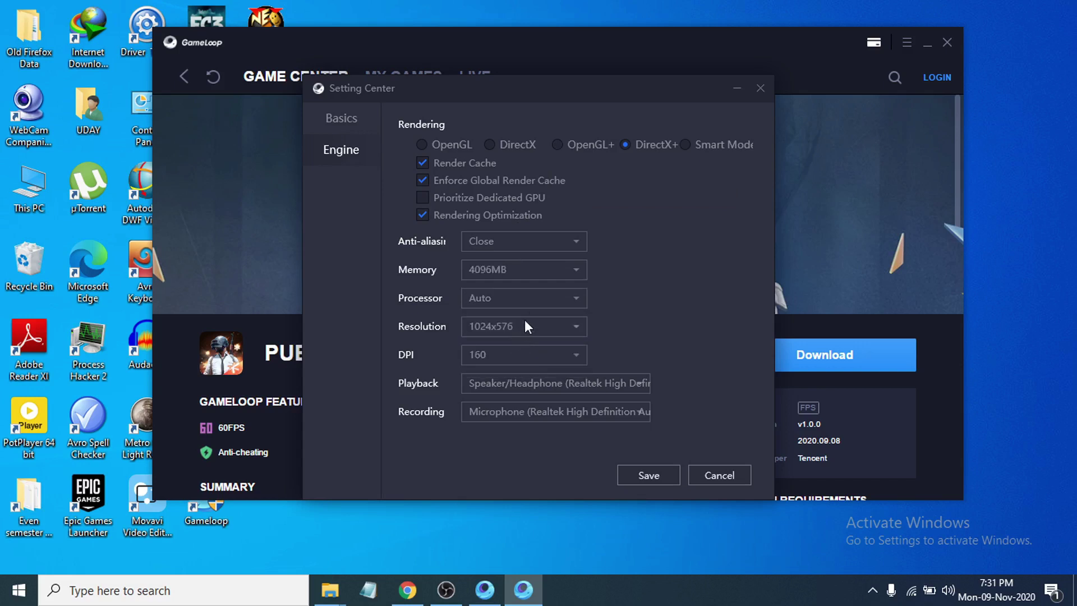
left_click(536, 298)
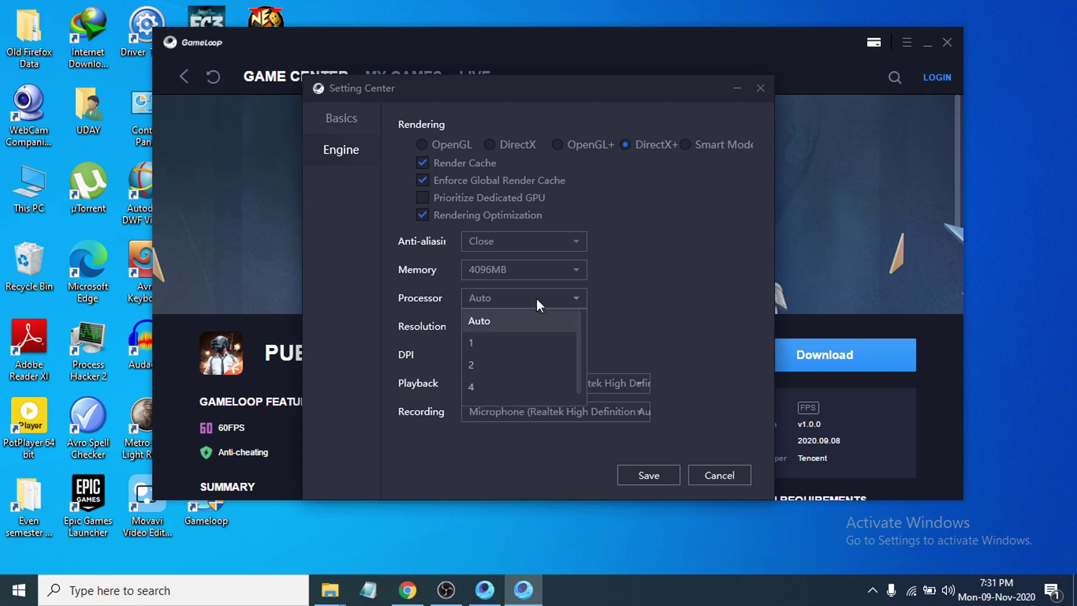
left_click(494, 362)
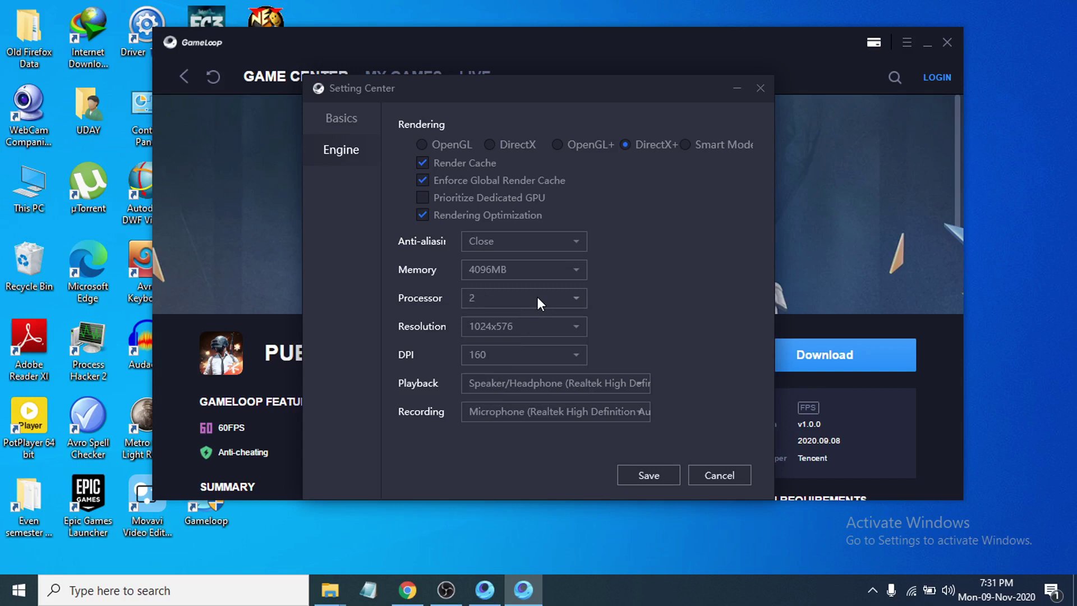
Step: Set resolution 1280x720 and DPI 240, then save the engine settings
left_click(536, 325)
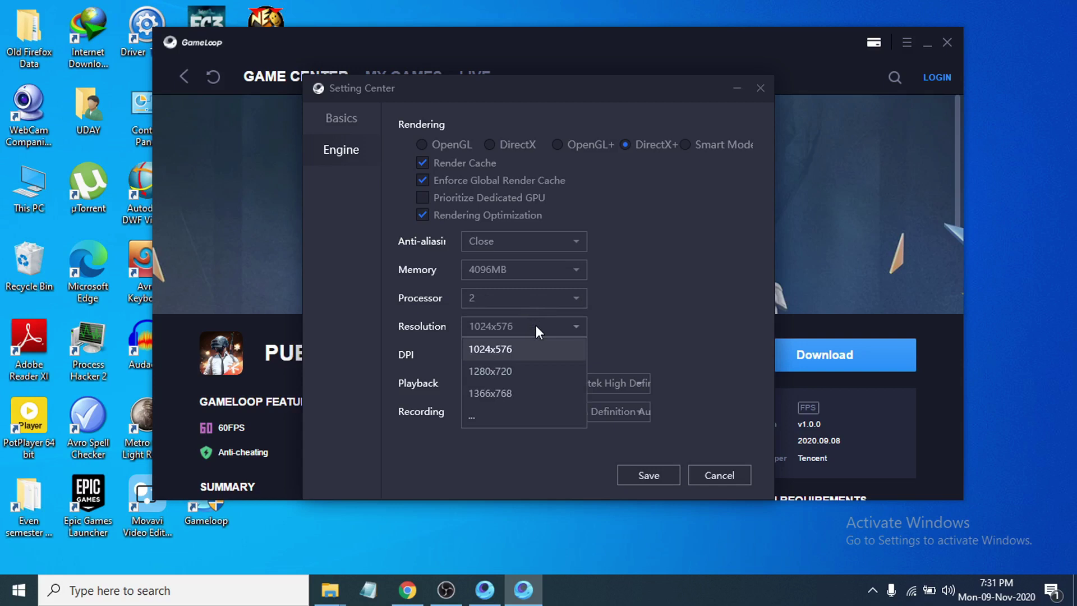
left_click(518, 371)
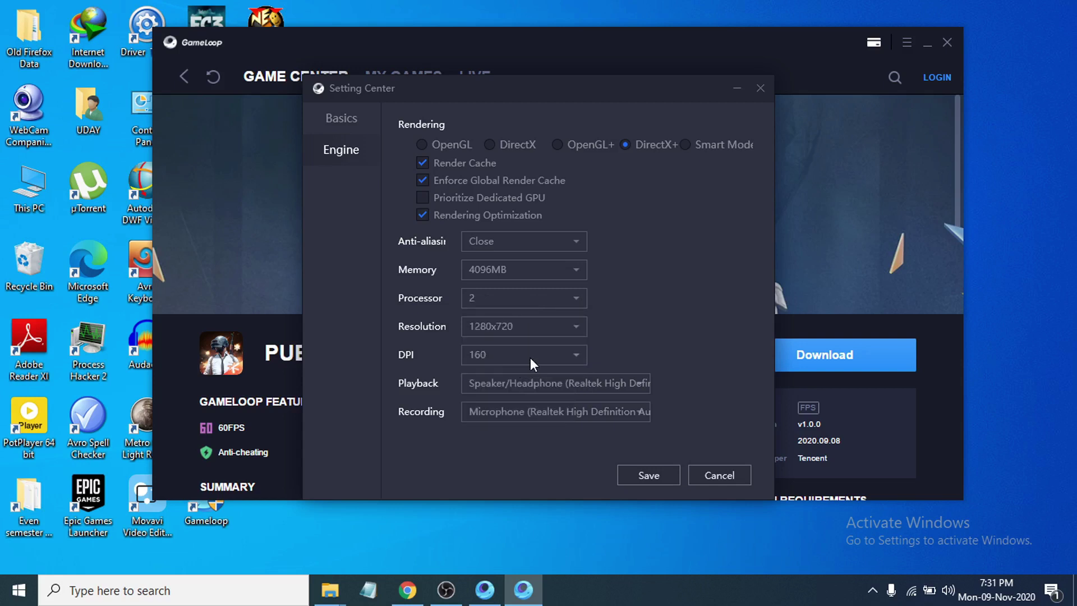
left_click(531, 359)
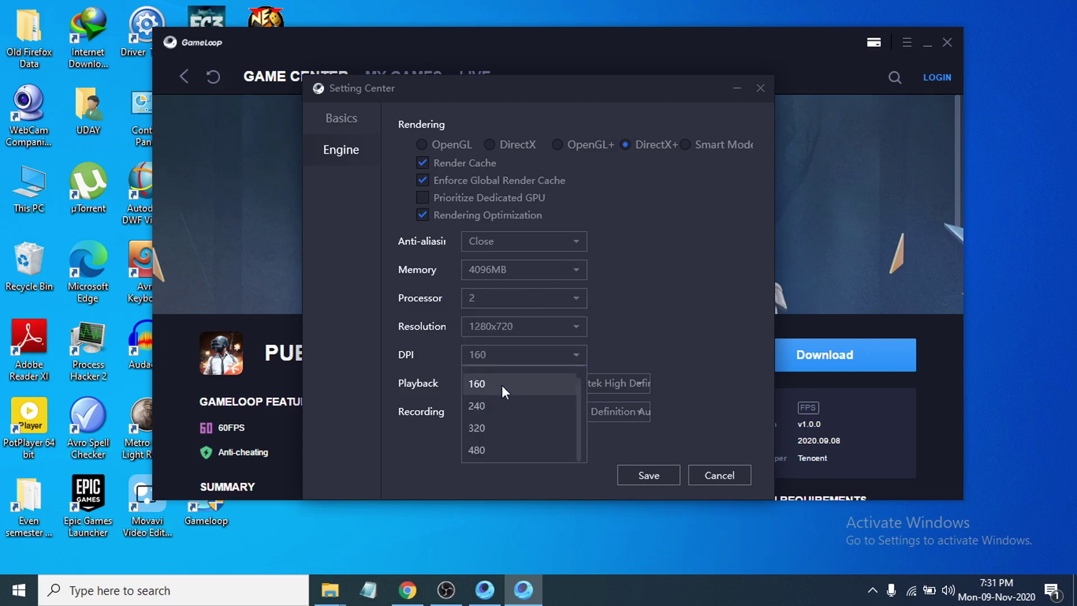
left_click(487, 408)
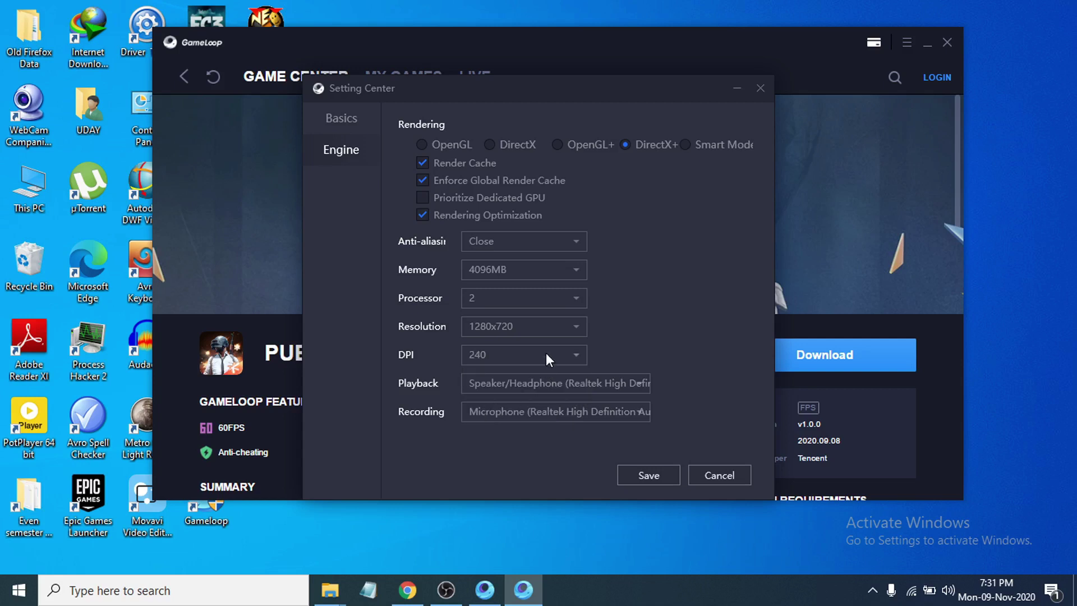
left_click(643, 475)
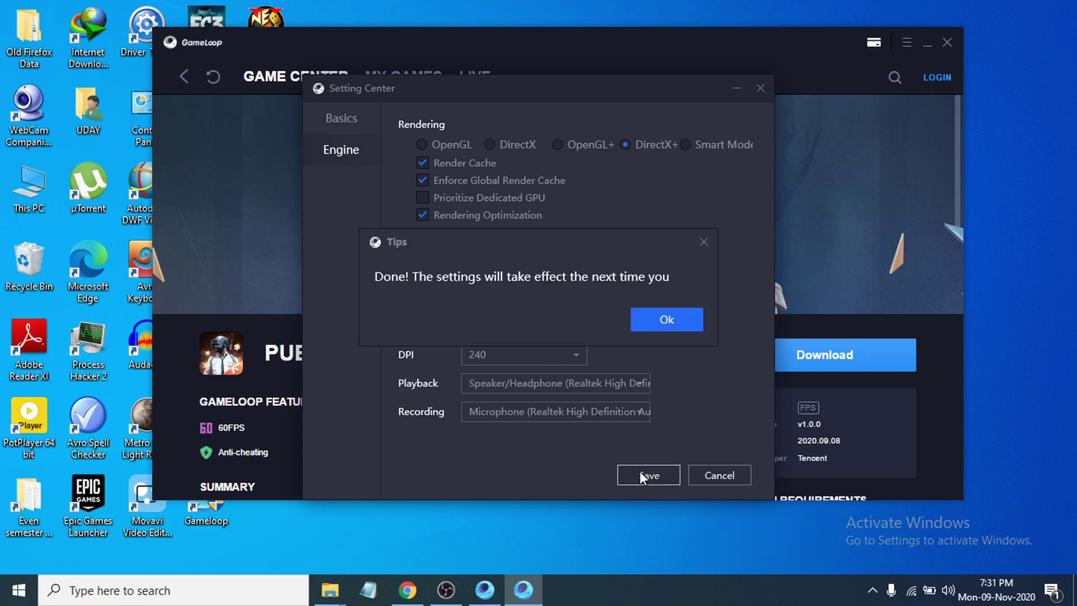
left_click(657, 319)
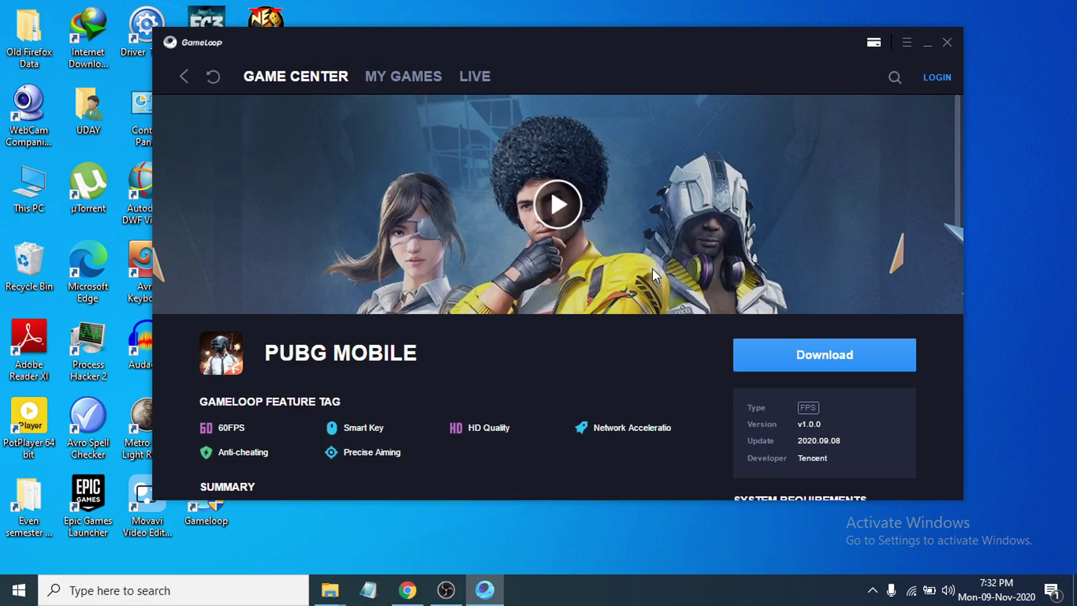
Step: Leave the PUBG MOBILE page for the Game Center home, scroll to New Release, and shift the window right
left_click(187, 79)
scroll(469, 366, "down", 1)
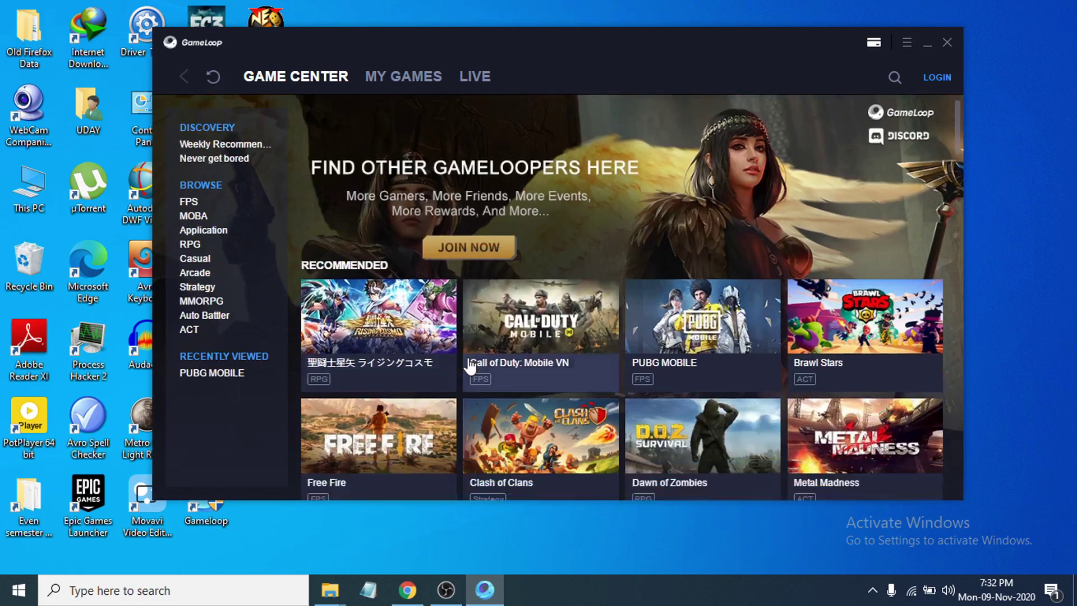
scroll(542, 377, "down", 3)
scroll(543, 377, "up", 4)
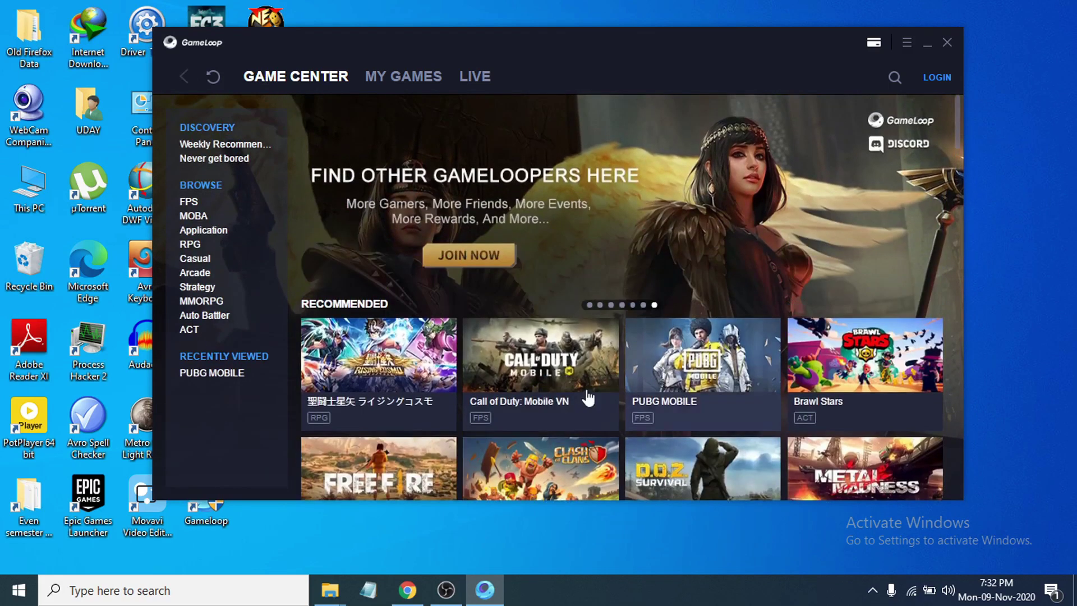
scroll(588, 398, "down", 2)
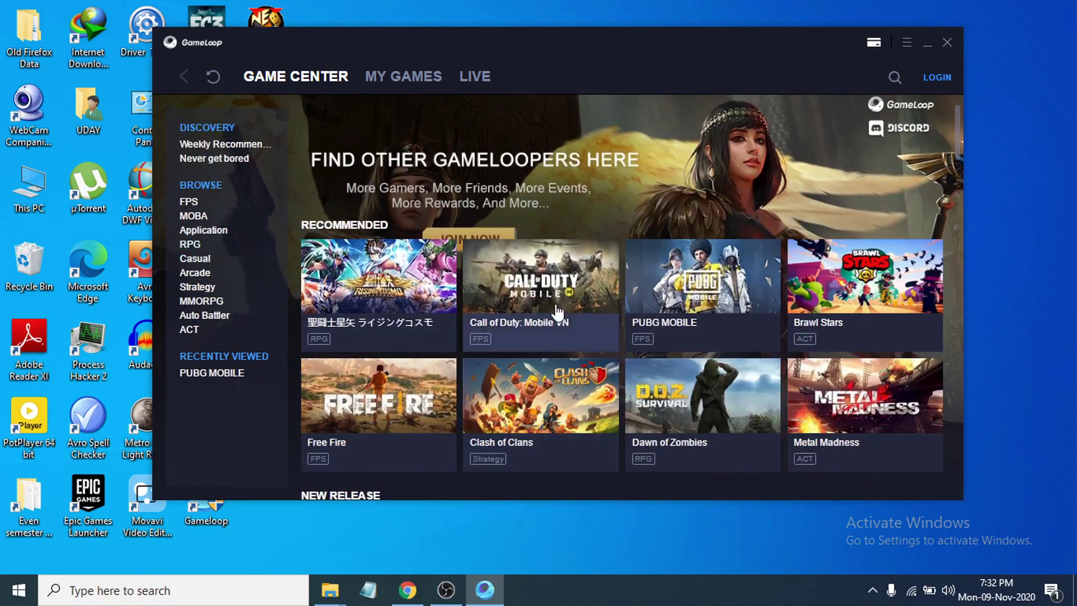
scroll(547, 337, "down", 6)
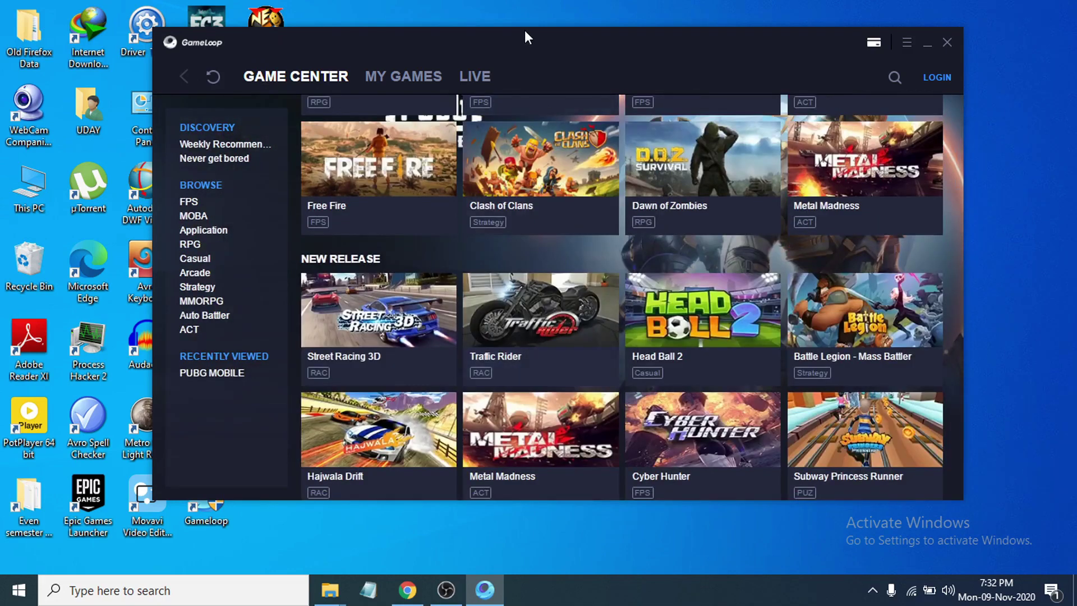
left_click_drag(526, 35, 584, 25)
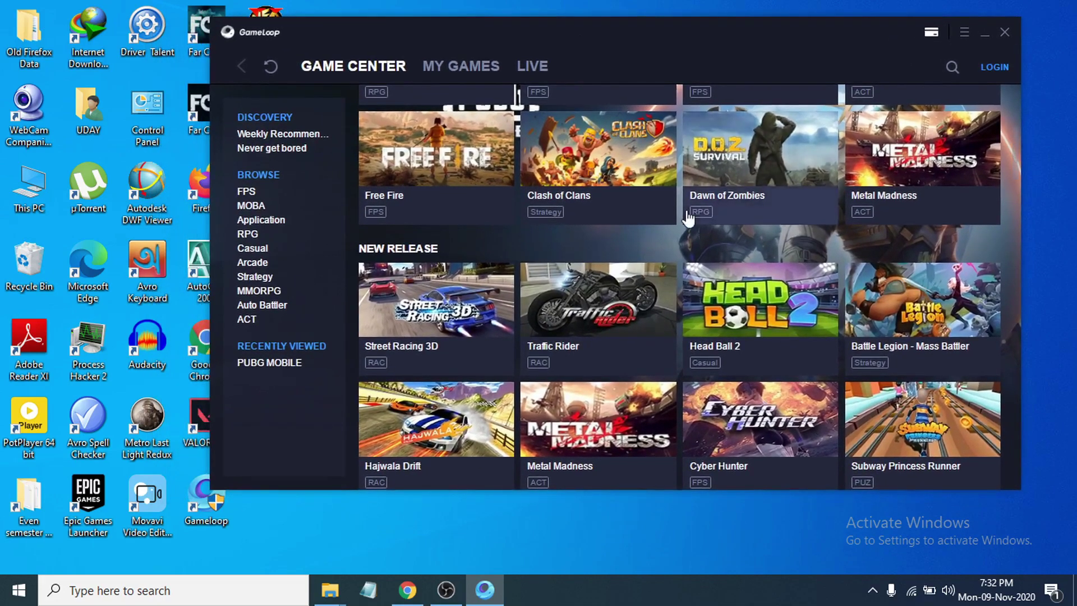